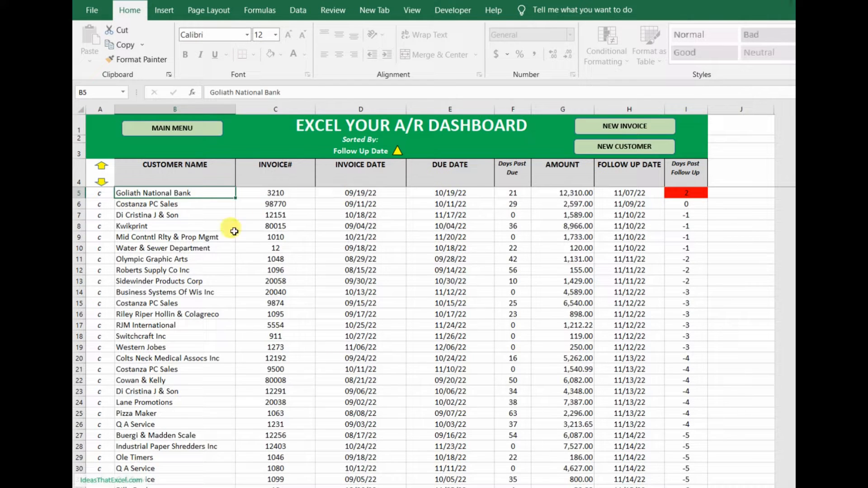
{"action": "double_click", "coordinate": [159, 193]}
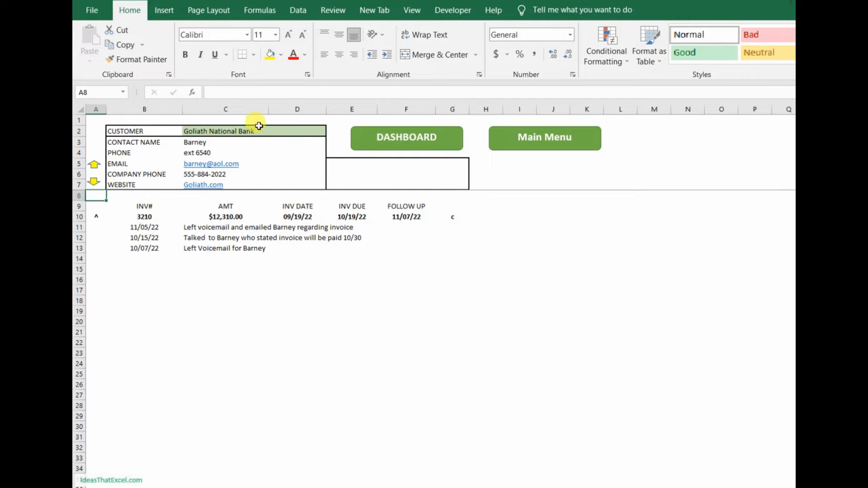
{"action": "left_click", "coordinate": [143, 299]}
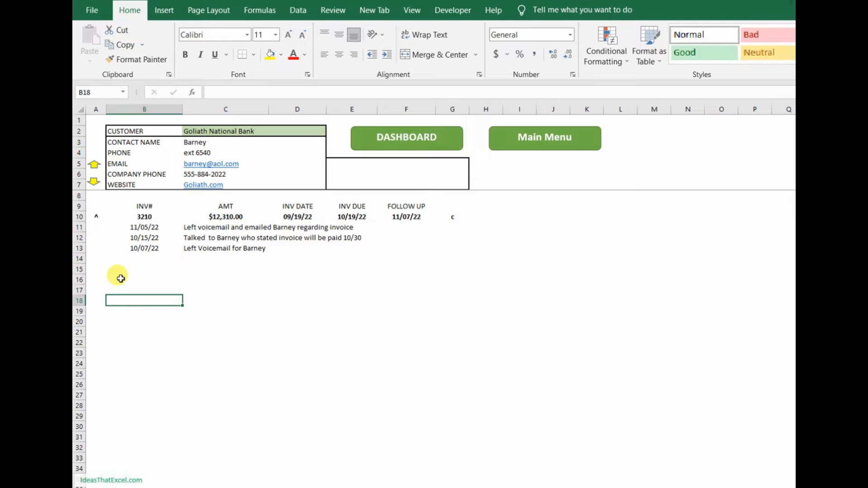
{"action": "double_click", "coordinate": [96, 215]}
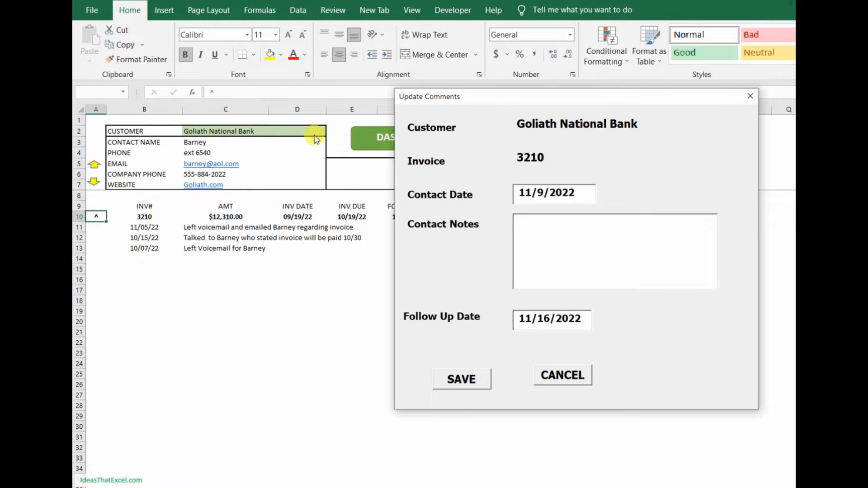
{"action": "left_click_drag", "start_coordinate": [468, 98], "coordinate": [296, 136]}
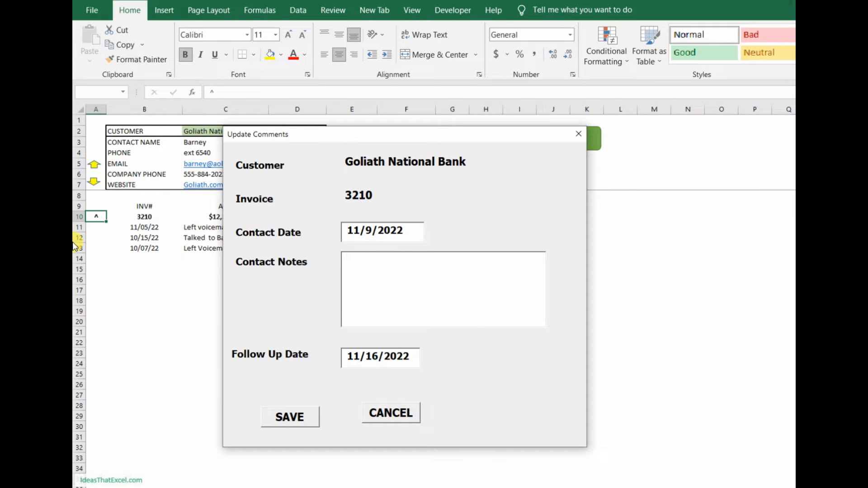
Step: Enter a contact note for Goliath National Bank's invoice recording that the contact stated it was paid 11/8
{"action": "type", "text": "Talked to Barn"}
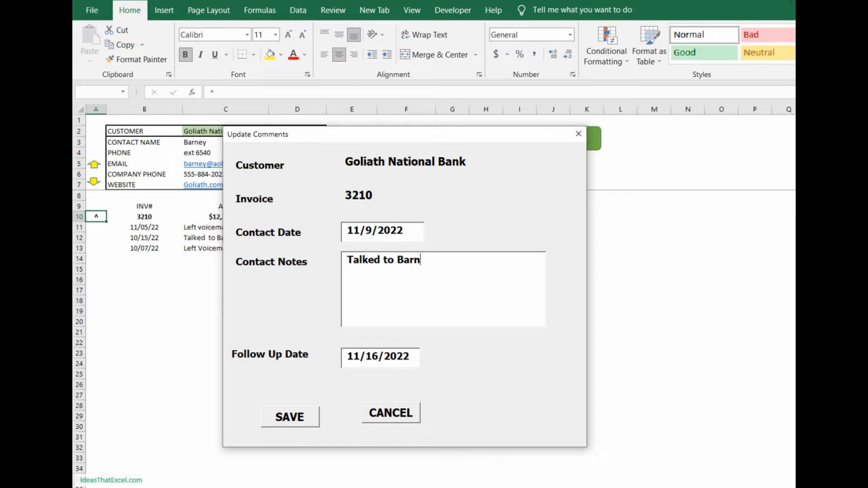
{"action": "type", "text": "ey who stated i"}
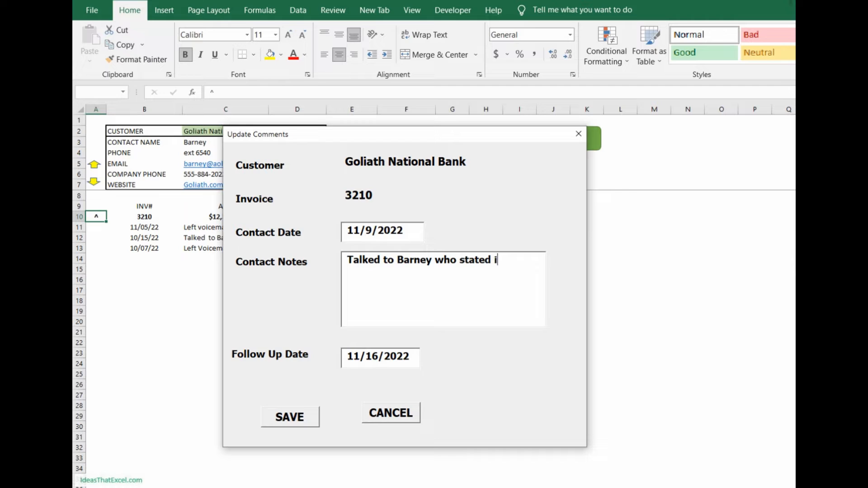
{"action": "type", "text": "nv was paod 11/8"}
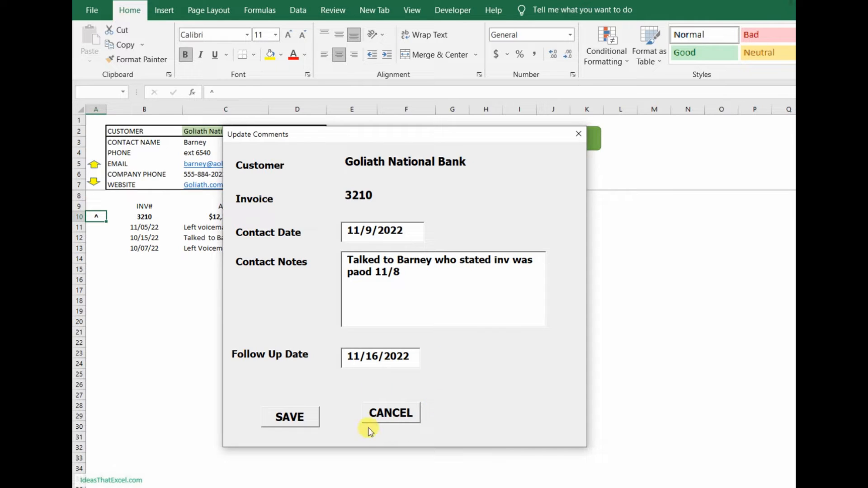
Step: Set the follow-up date to 11/10/2022 and save the comment update
{"action": "left_click", "coordinate": [368, 357]}
{"action": "key", "text": "BackSpace"}
{"action": "key", "text": "Delete"}
{"action": "type", "text": "10"}
{"action": "left_click", "coordinate": [288, 424]}
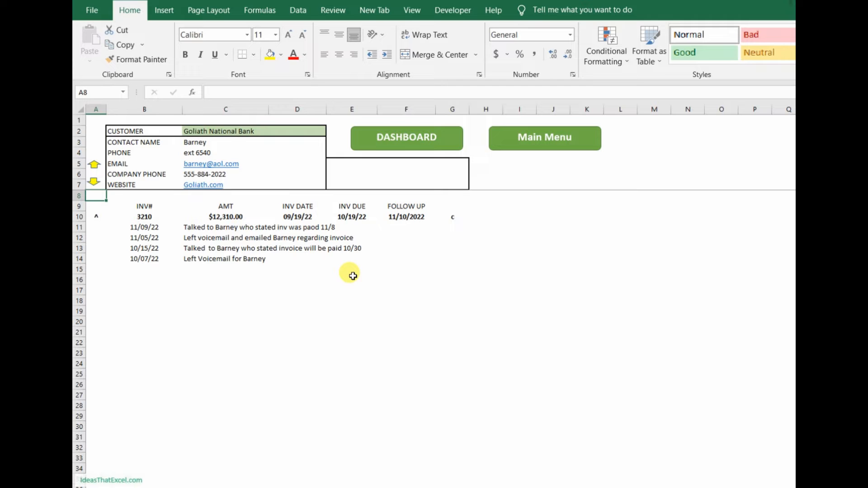
Step: Return to the dashboard and open the Costanza PC Sales account record
{"action": "left_click", "coordinate": [396, 136]}
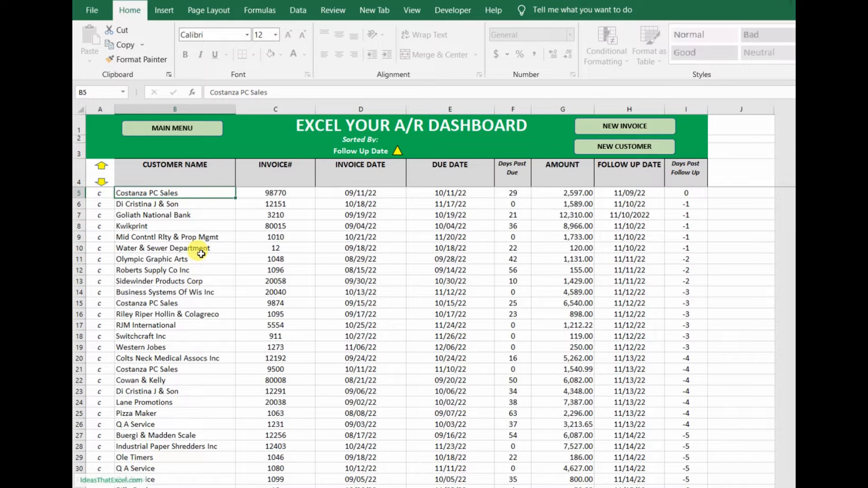
{"action": "double_click", "coordinate": [150, 195]}
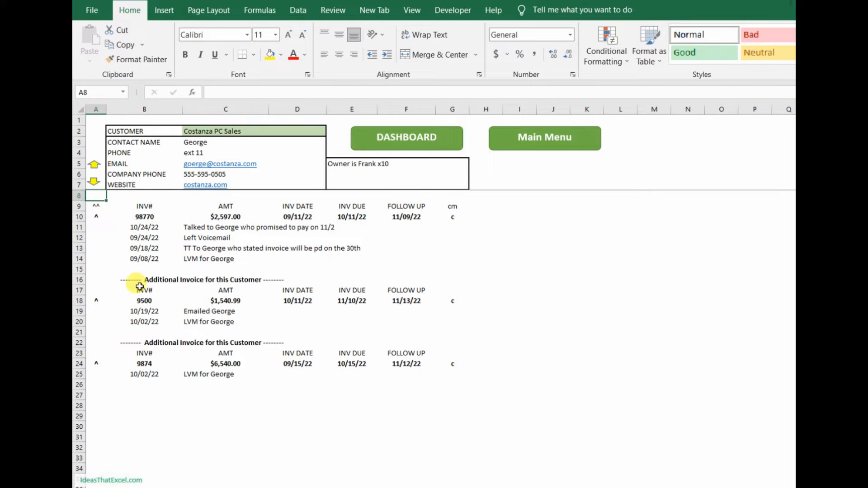
Step: View the individual comment forms of Costanza PC Sales' two additional invoices, closing each without saving
{"action": "left_click", "coordinate": [97, 300]}
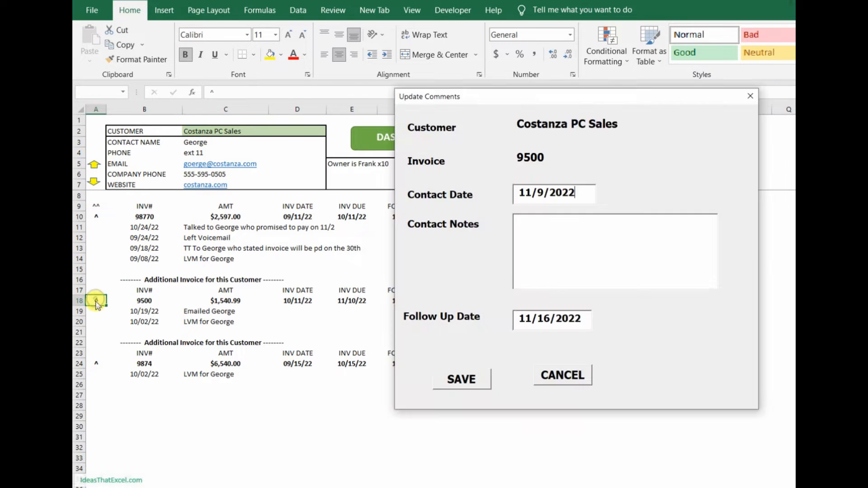
{"action": "left_click", "coordinate": [750, 96]}
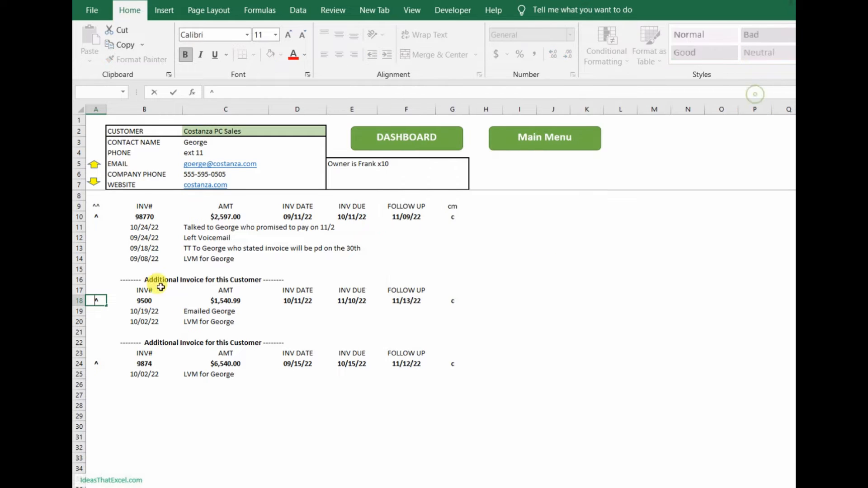
{"action": "left_click", "coordinate": [98, 364]}
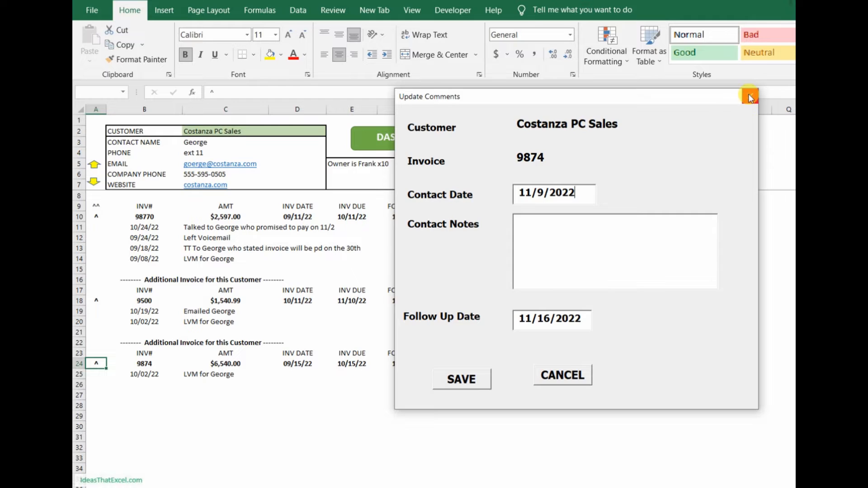
{"action": "left_click", "coordinate": [748, 95]}
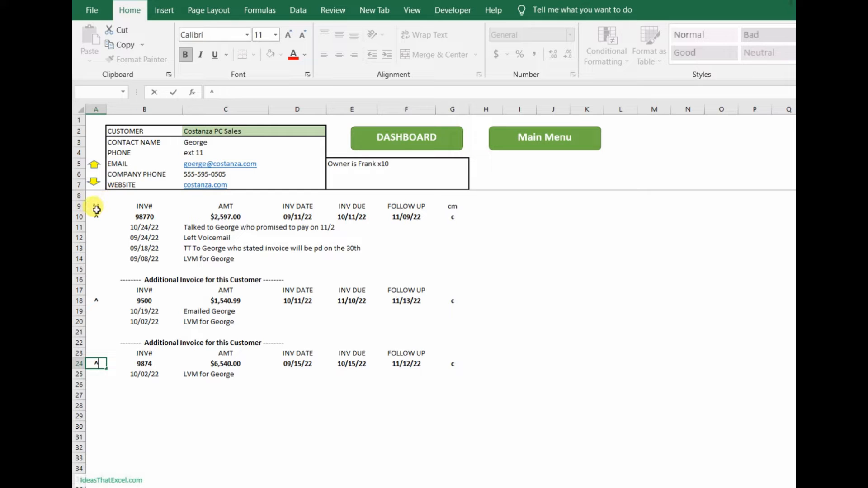
Step: Start a comment update for all open Costanza PC Sales invoices, noting that the contact stated they will be pd on the 30th
{"action": "left_click", "coordinate": [95, 207]}
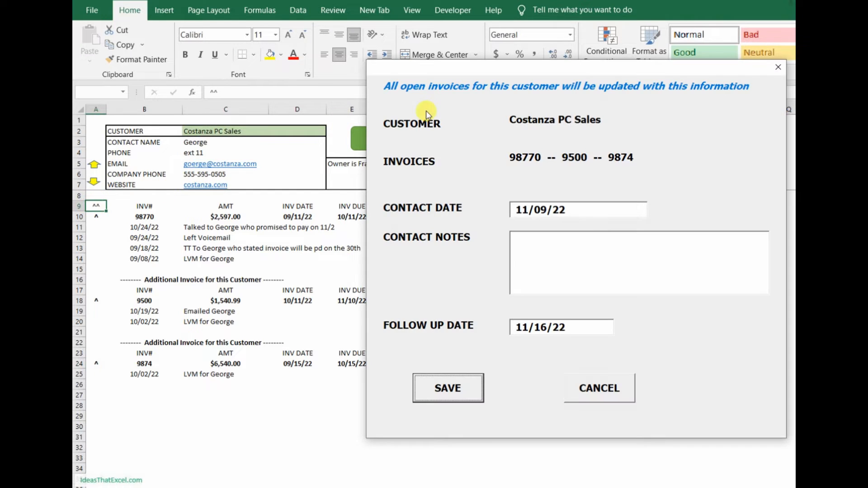
{"action": "left_click", "coordinate": [536, 256]}
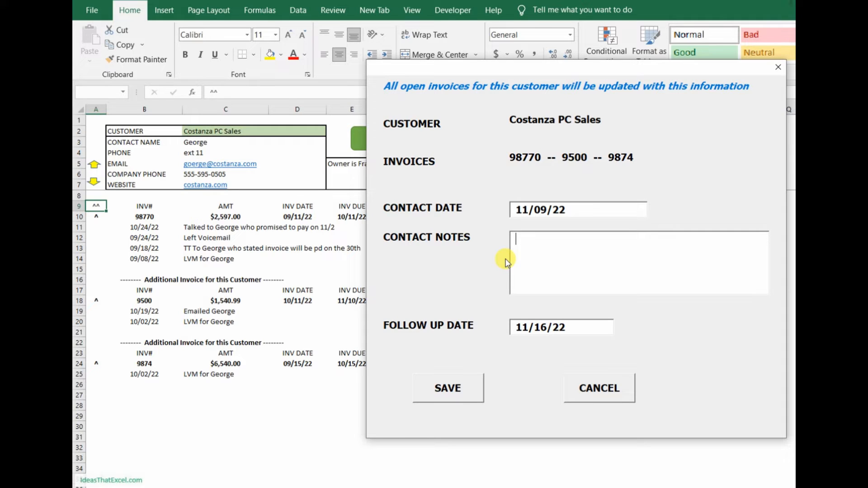
{"action": "type", "text": "Geor"}
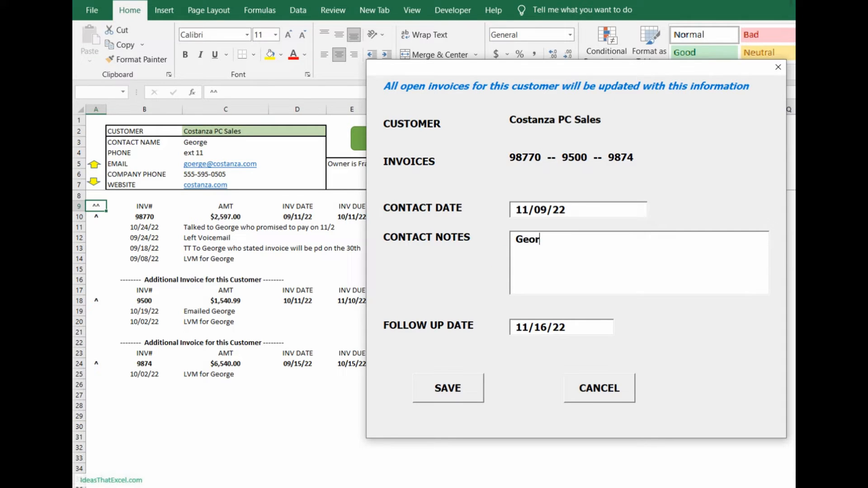
{"action": "type", "text": "ge stated will be "}
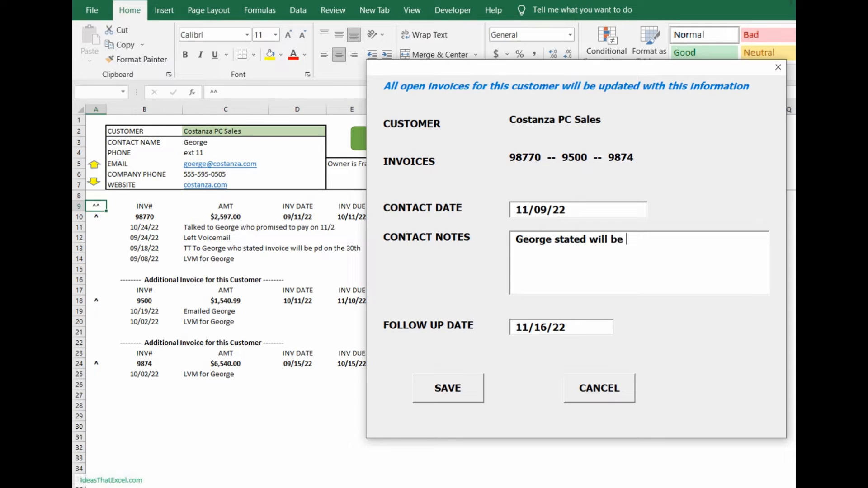
{"action": "type", "text": "pd on the 30th"}
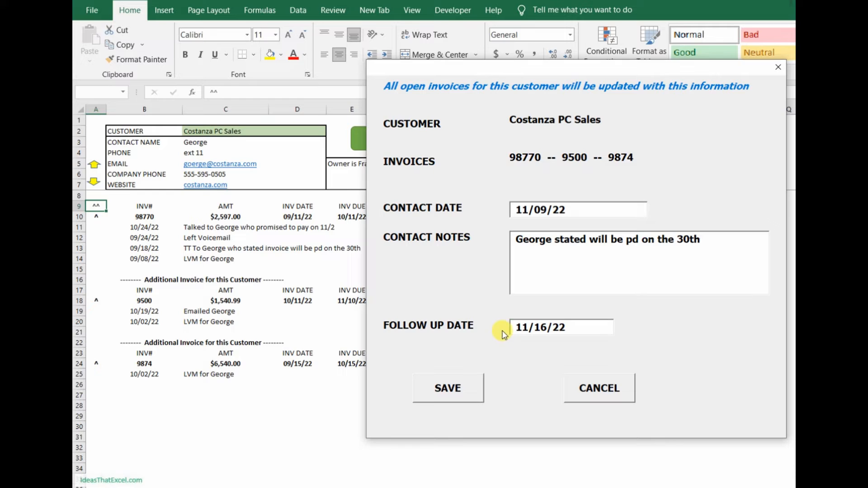
Step: Set the shared follow-up date to 12/2/22 and save the update to all open invoices
{"action": "left_click", "coordinate": [520, 328]}
{"action": "key", "text": "Delete"}
{"action": "key", "text": "Delete"}
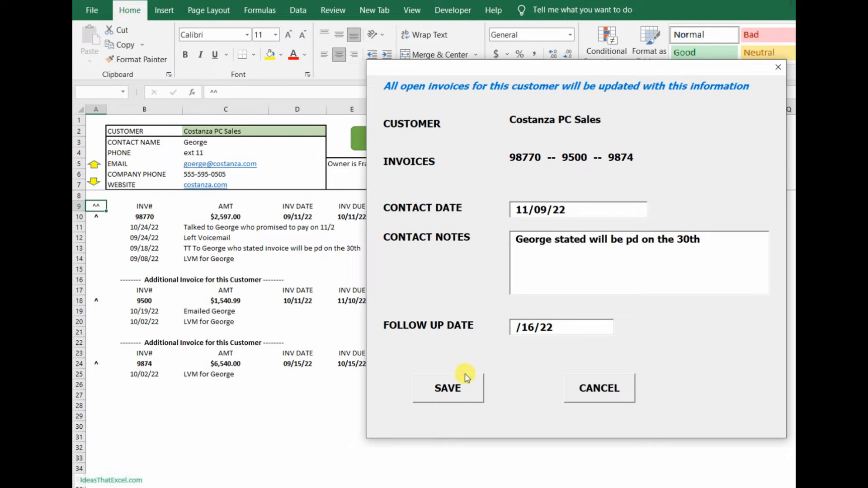
{"action": "type", "text": "12"}
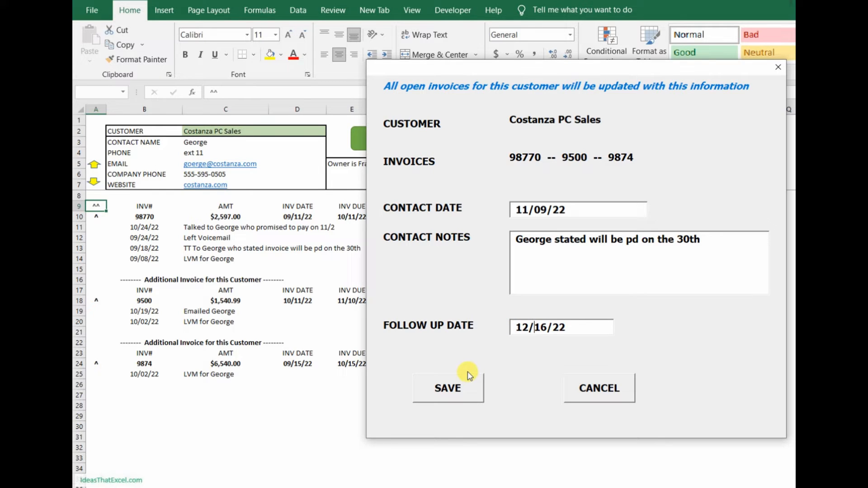
{"action": "key", "text": "Delete"}
{"action": "key", "text": "Delete"}
{"action": "type", "text": "2"}
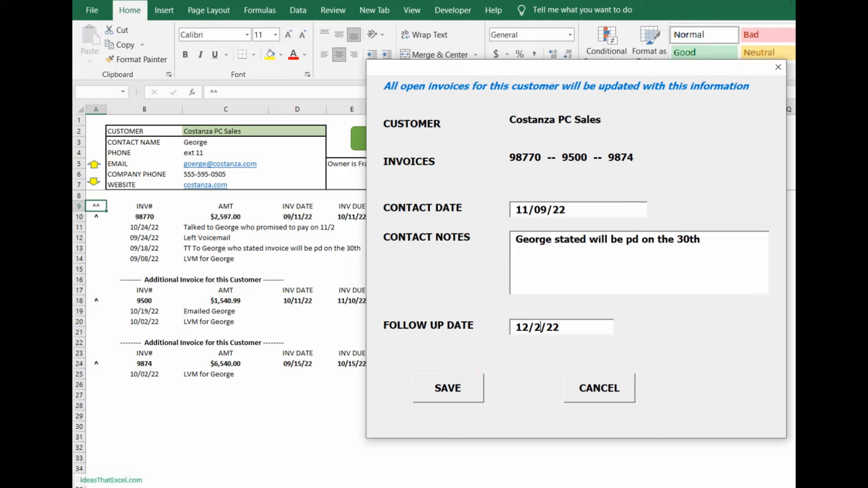
{"action": "left_click", "coordinate": [447, 394]}
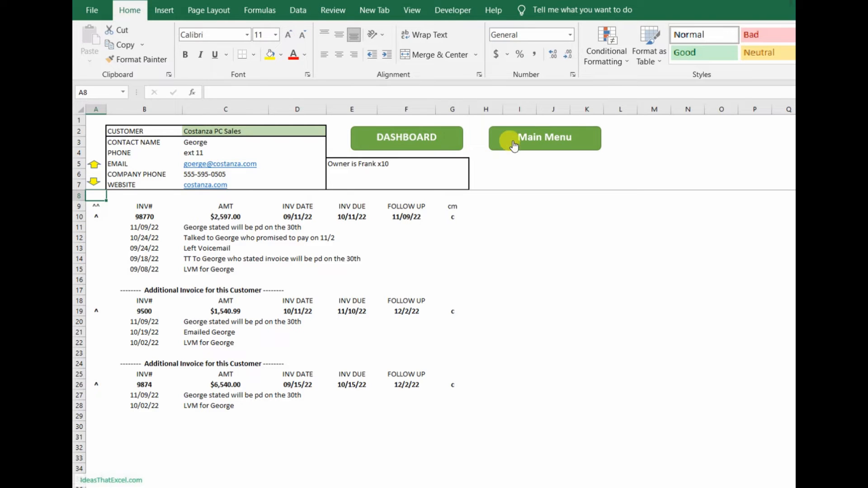
Step: Go to the main menu and start a new customer record
{"action": "left_click", "coordinate": [514, 144]}
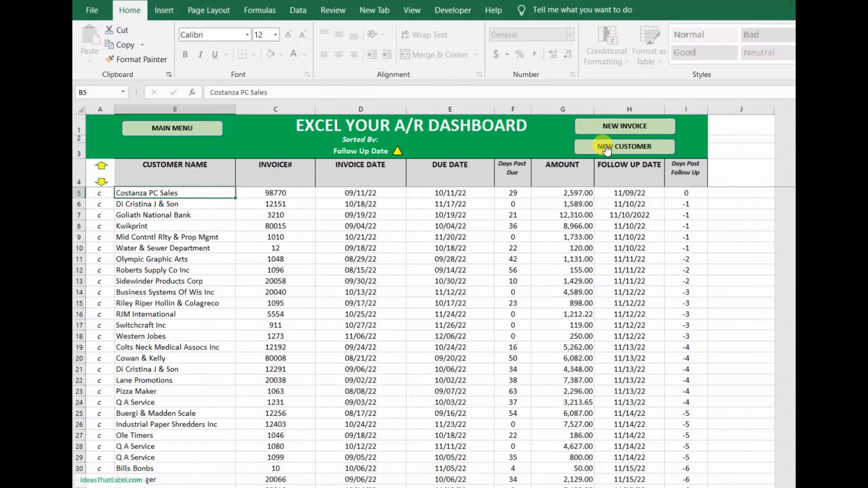
{"action": "left_click", "coordinate": [174, 127]}
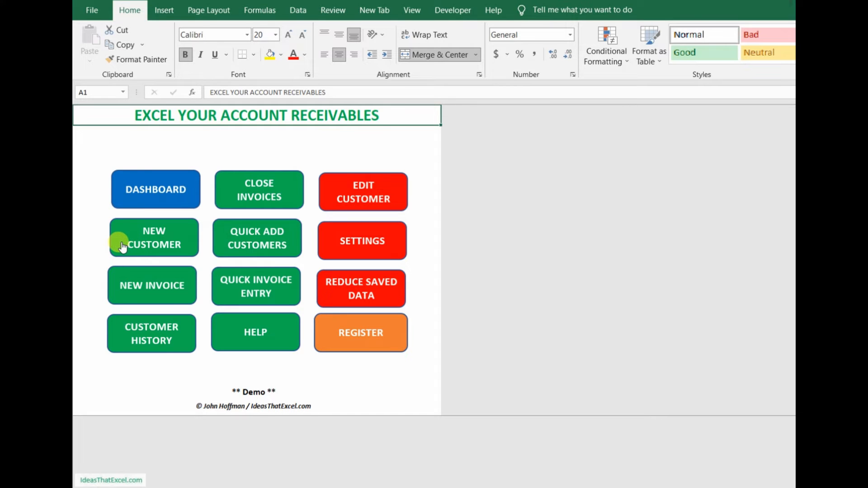
{"action": "left_click", "coordinate": [151, 238]}
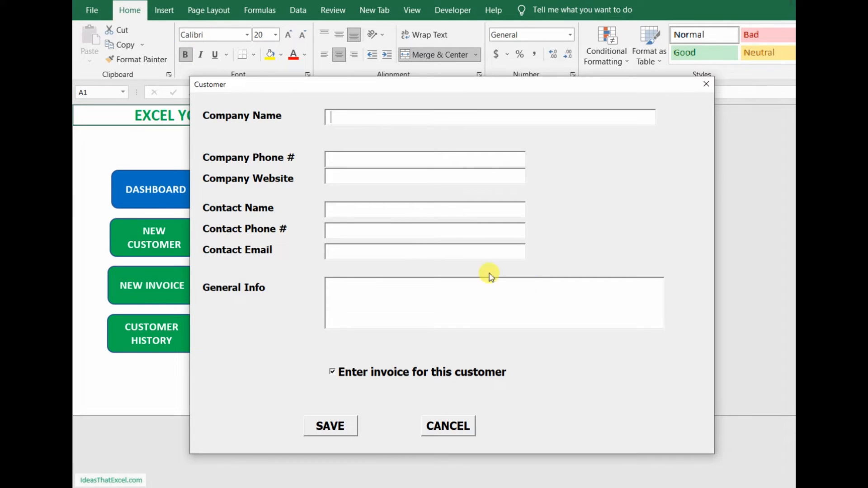
Step: Enter Acme Mfg as the company name and fill in the company phone number
{"action": "left_click", "coordinate": [346, 293]}
{"action": "left_click", "coordinate": [333, 118]}
{"action": "type", "text": "Ac"}
{"action": "type", "text": "me "}
{"action": "type", "text": "Mfg"}
{"action": "type", "text": "555-"}
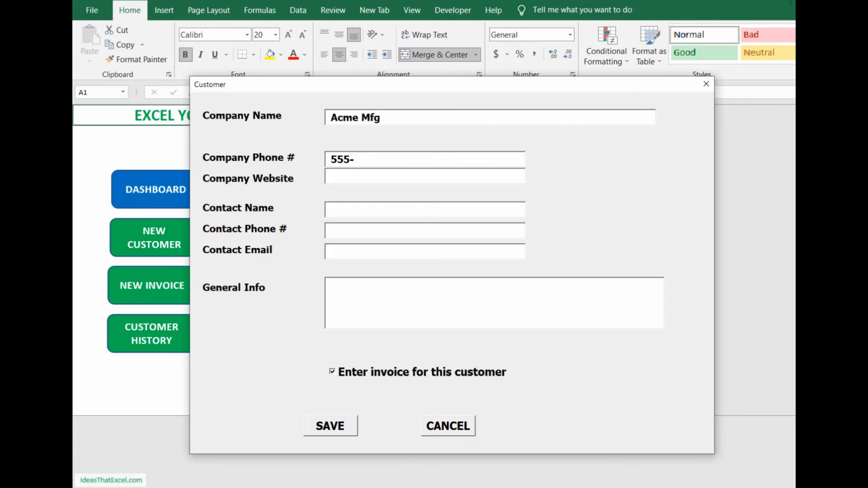
{"action": "type", "text": "620-9505"}
Step: Set the company website to Acme.com
{"action": "key", "text": "Tab"}
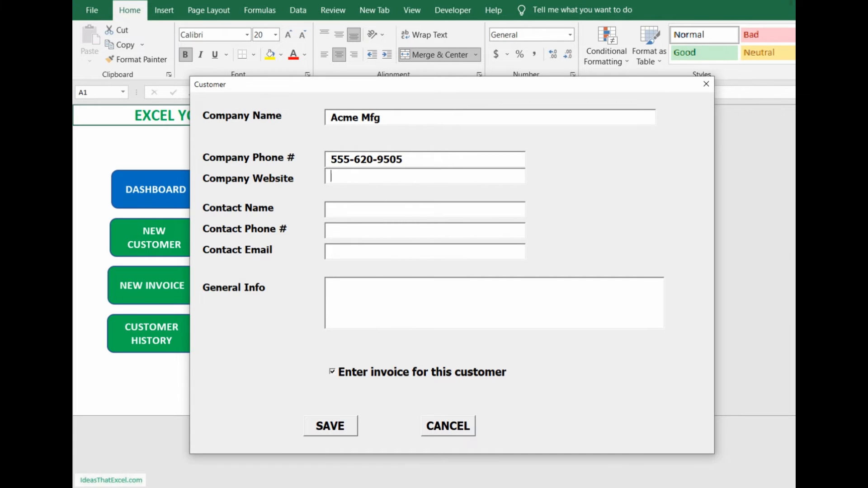
{"action": "type", "text": "Acrme.com"}
{"action": "key", "text": "Tab"}
{"action": "key", "text": "shift+Tab"}
{"action": "key", "text": "shift+Tab"}
{"action": "key", "text": "Tab"}
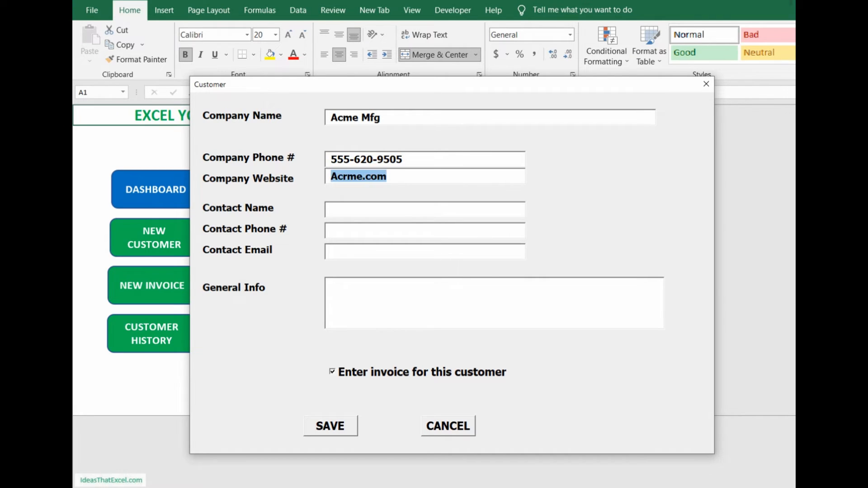
{"action": "type", "text": "Ac"}
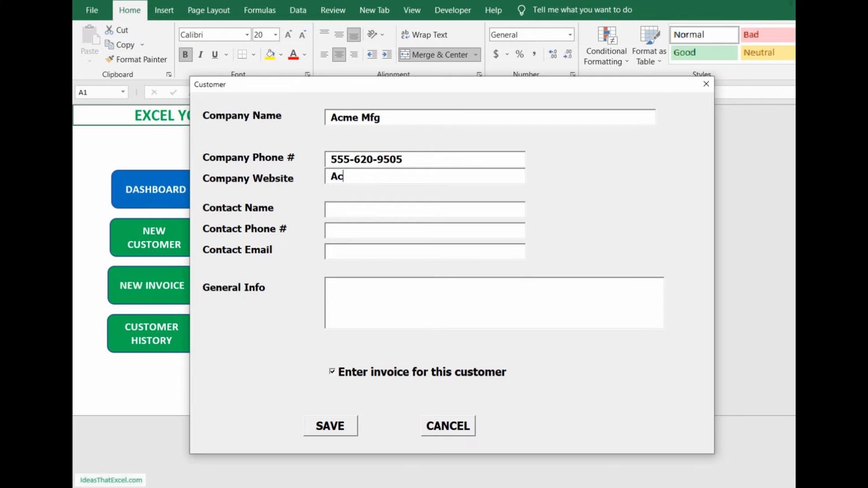
{"action": "type", "text": "me.com"}
Step: Fill in the contact's name and phone extension for Acme Mfg
{"action": "key", "text": "Tab"}
{"action": "type", "text": "Wi"}
{"action": "key", "text": "BackSpace"}
{"action": "key", "text": "BackSpace"}
{"action": "type", "text": "David"}
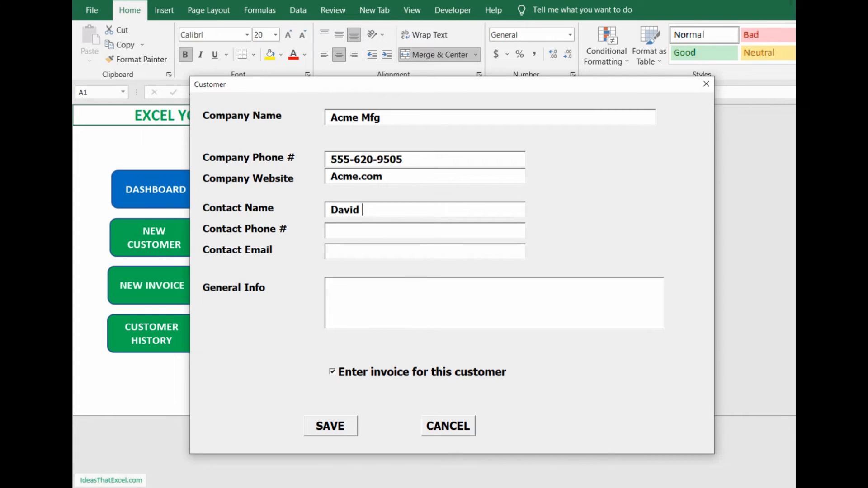
{"action": "key", "text": "Tab"}
{"action": "type", "text": "x 4654"}
Step: Fill in the contact's e-mail address for Acme Mfg
{"action": "left_click", "coordinate": [330, 251]}
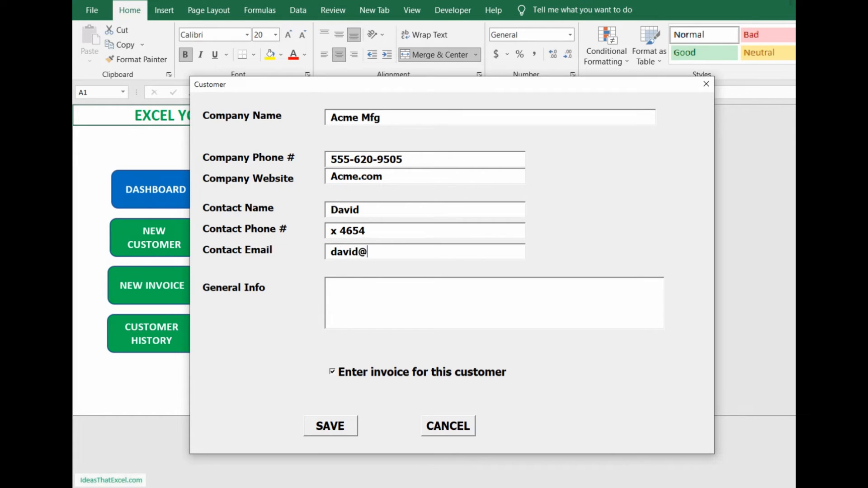
Step: Add a general info note giving the owner's name and extension, and turn off entering an invoice for this customer
{"action": "key", "text": "Tab"}
{"action": "type", "text": "Ow"}
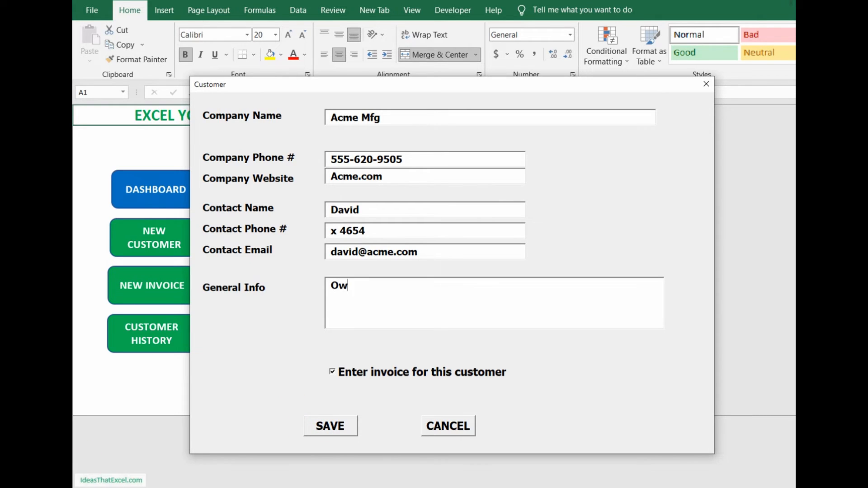
{"action": "type", "text": "ner is  Bob x"}
{"action": "type", "text": "4522"}
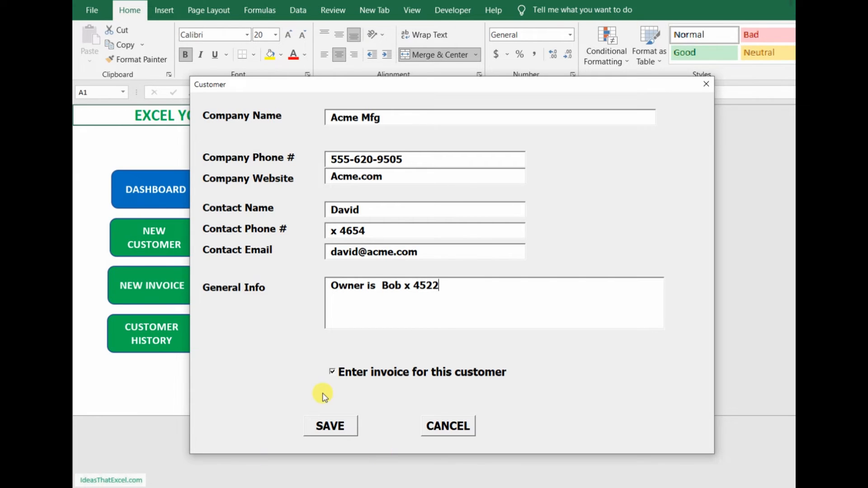
{"action": "left_click", "coordinate": [335, 373]}
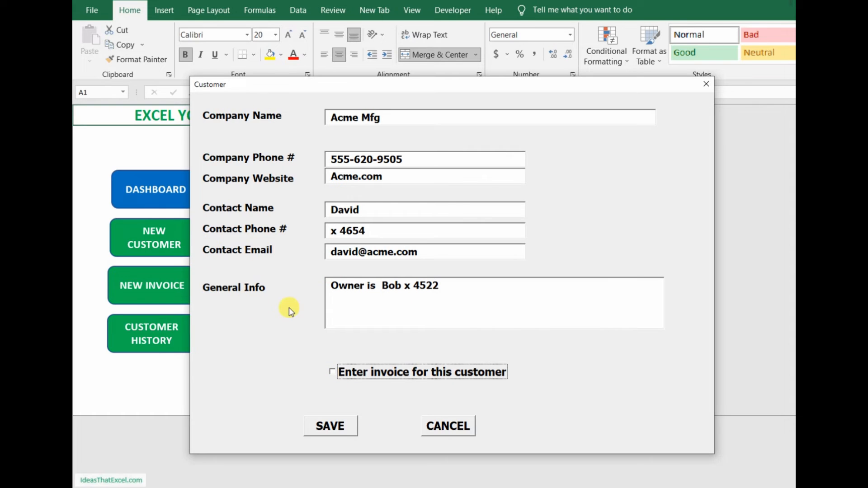
Step: Turn on entering an invoice for this customer and save the Acme Mfg record
{"action": "left_click", "coordinate": [332, 374]}
{"action": "left_click", "coordinate": [327, 425]}
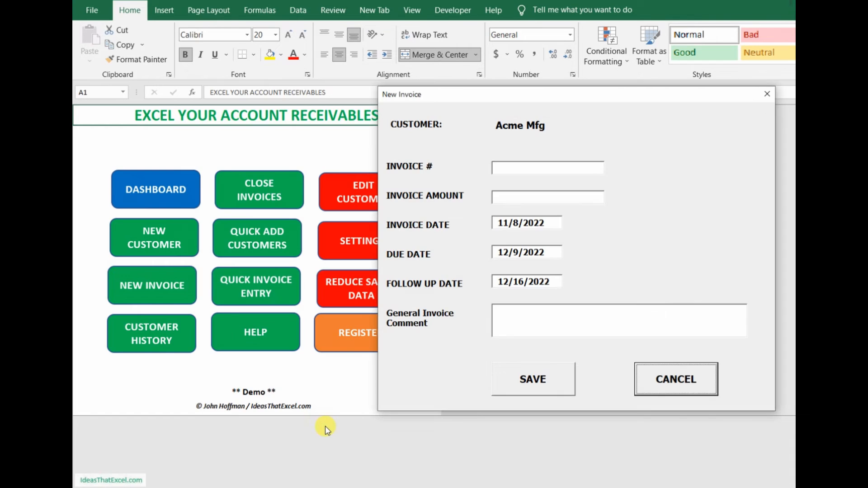
Step: Enter the invoice number for Acme Mfg and set the invoice amount to 45565.22
{"action": "left_click", "coordinate": [502, 167]}
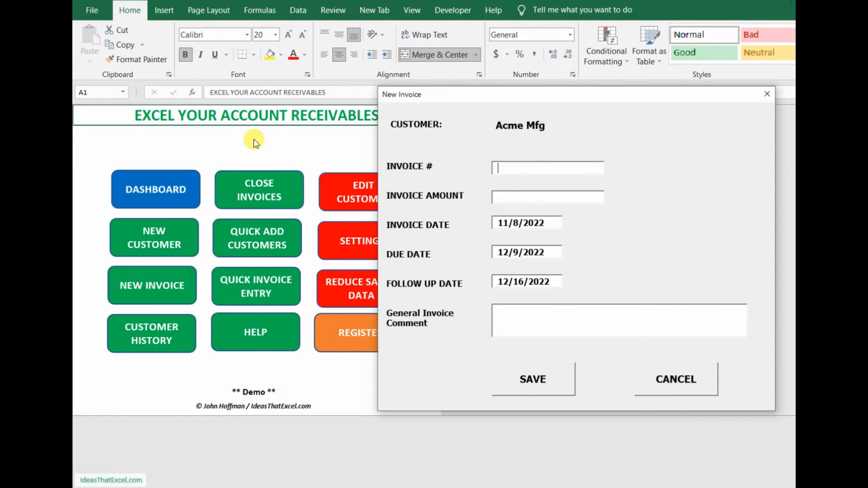
{"action": "type", "text": "13432"}
{"action": "type", "text": "455654"}
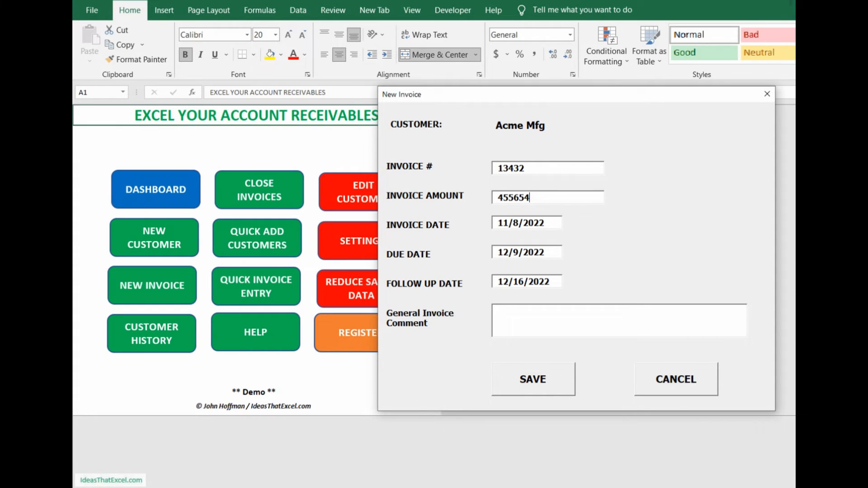
{"action": "key", "text": "BackSpace"}
{"action": "type", "text": ".22"}
{"action": "key", "text": "Tab"}
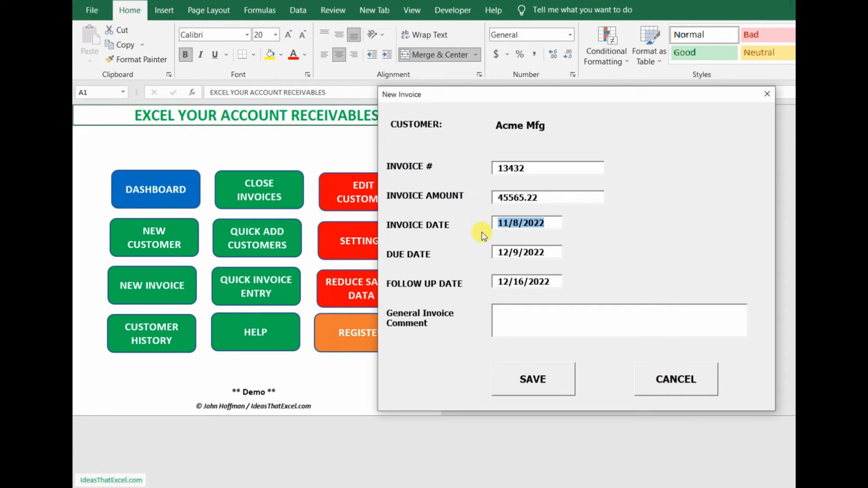
Step: Add the customer's PO number as the general invoice comment, save the invoice and dismiss the confirmation
{"action": "left_click", "coordinate": [504, 281]}
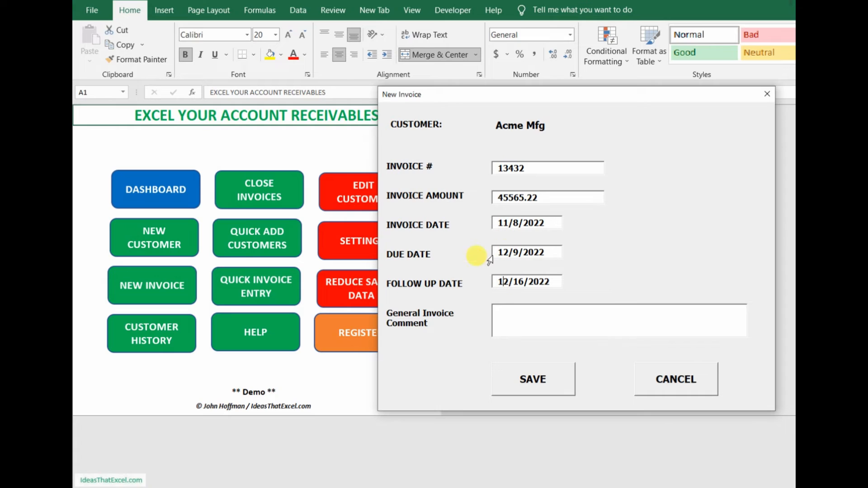
{"action": "left_click", "coordinate": [499, 315]}
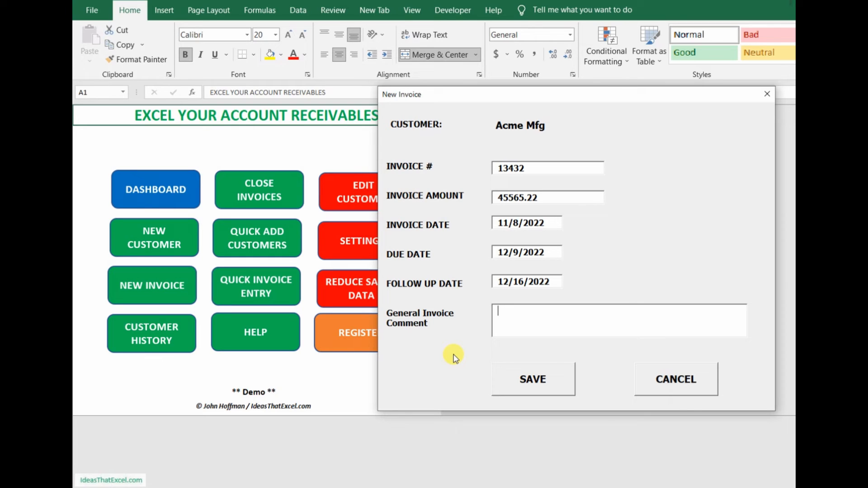
{"action": "type", "text": "PO # 6545"}
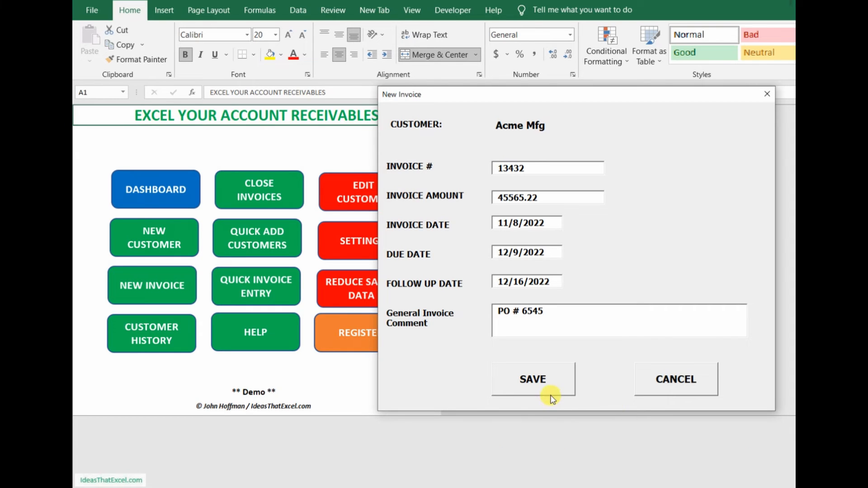
{"action": "left_click", "coordinate": [506, 376]}
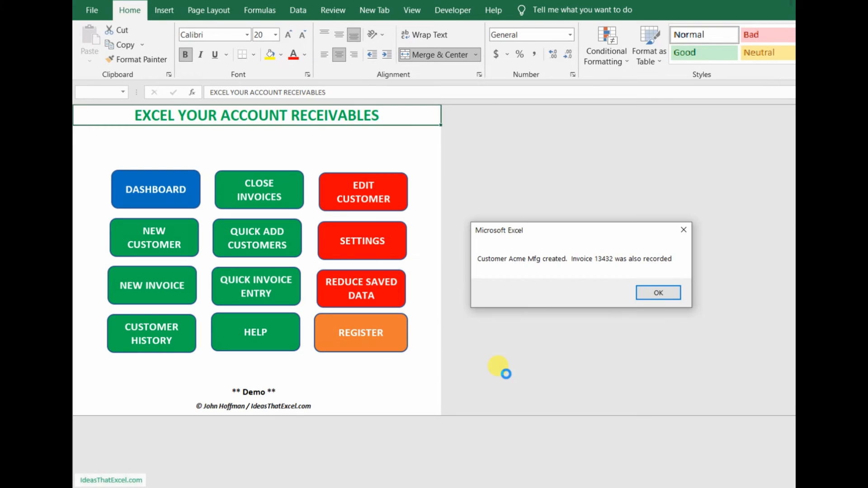
{"action": "left_click", "coordinate": [646, 296]}
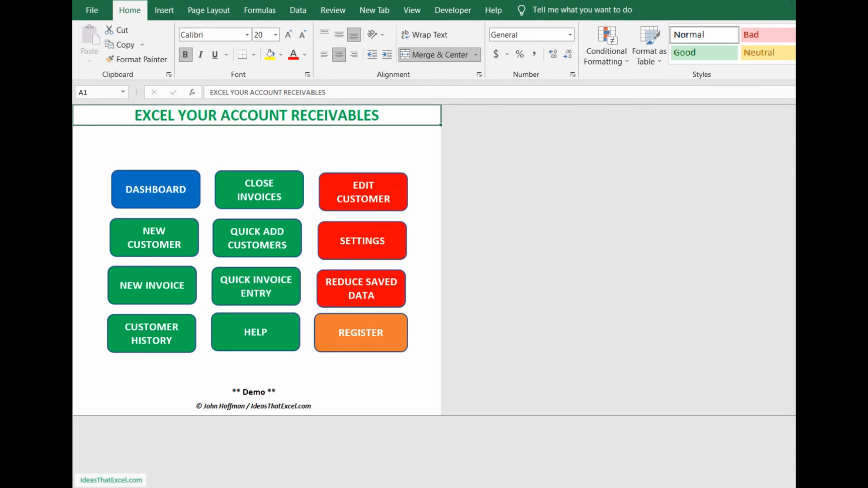
Step: Open the settings and examine the available choices for the days after shipping that an invoice is done
{"action": "left_click", "coordinate": [366, 239]}
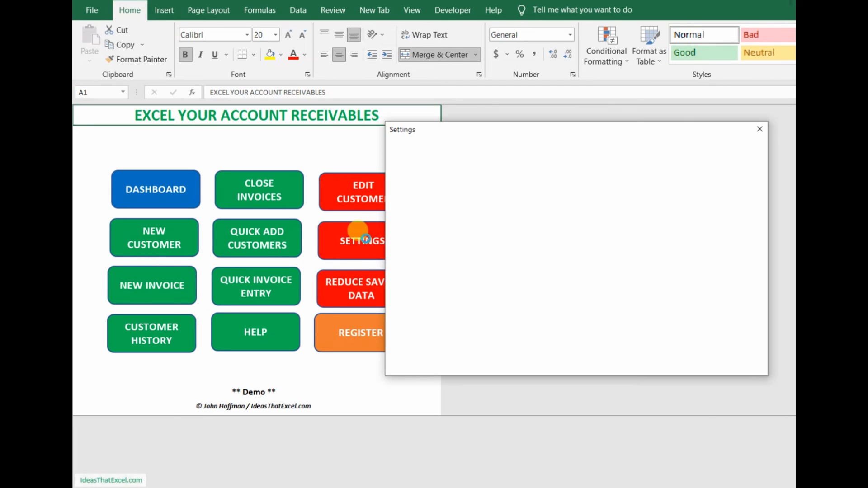
{"action": "left_click_drag", "start_coordinate": [478, 131], "coordinate": [392, 124]}
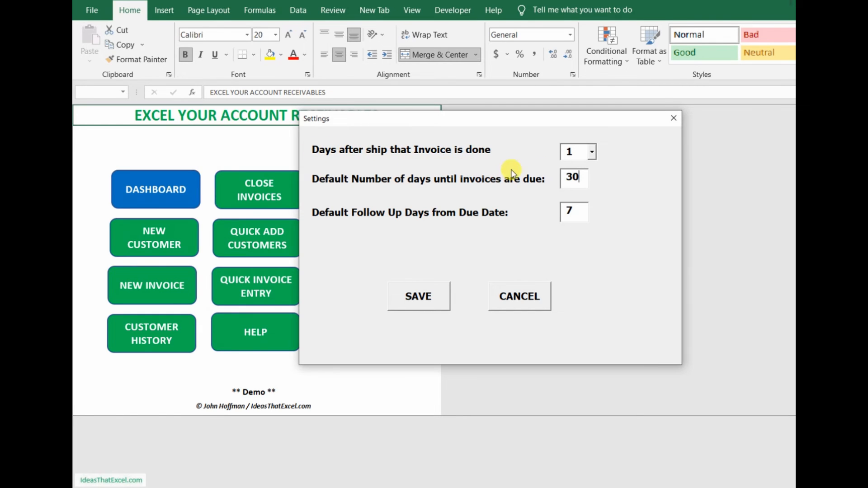
{"action": "left_click", "coordinate": [592, 152]}
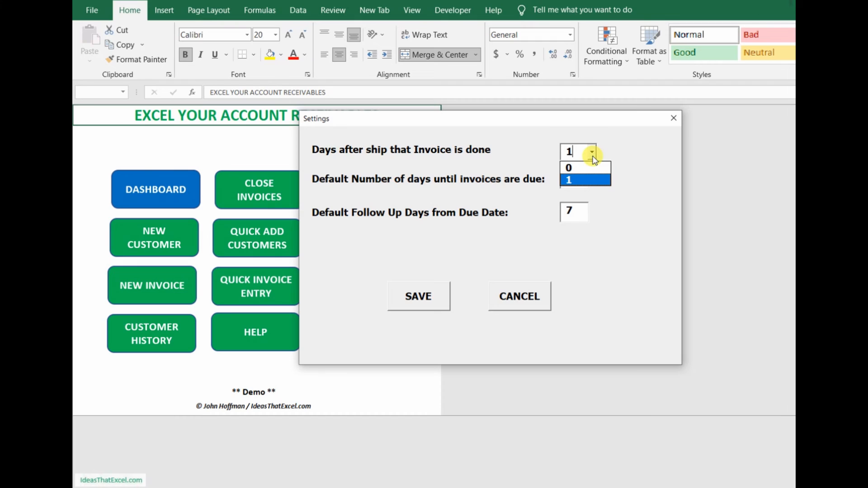
{"action": "left_click", "coordinate": [593, 156]}
{"action": "left_click", "coordinate": [566, 153]}
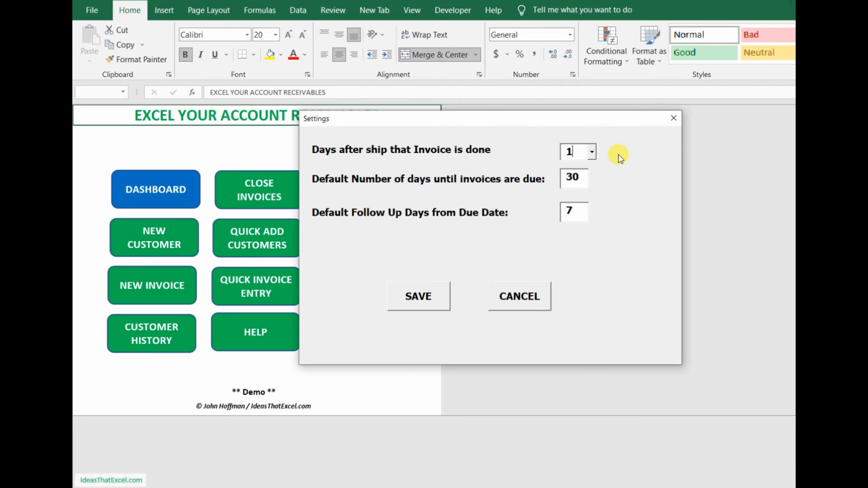
{"action": "left_click", "coordinate": [592, 152]}
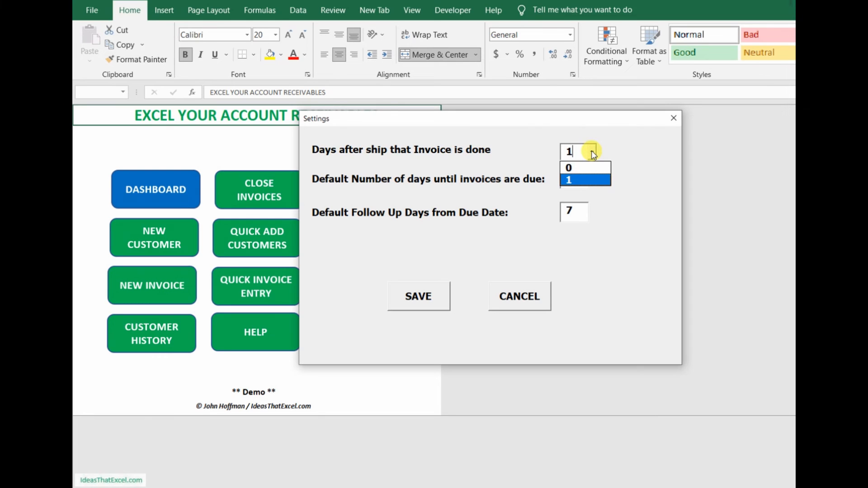
{"action": "left_click", "coordinate": [592, 152]}
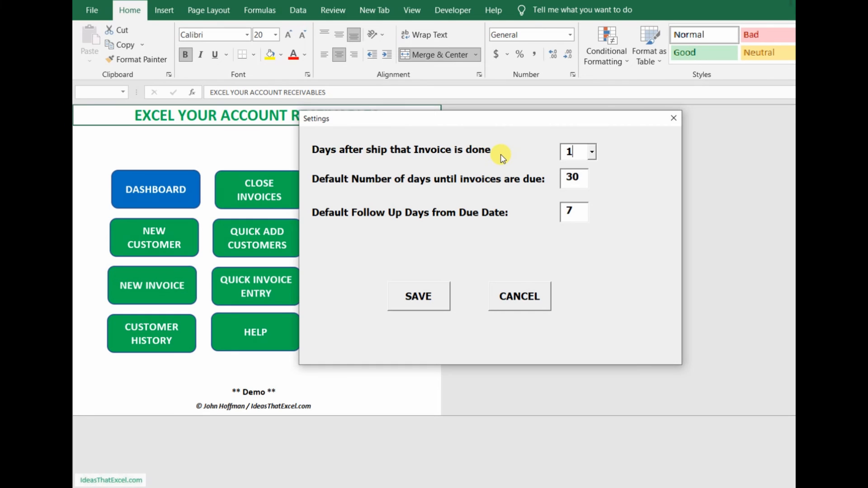
{"action": "left_click", "coordinate": [593, 154]}
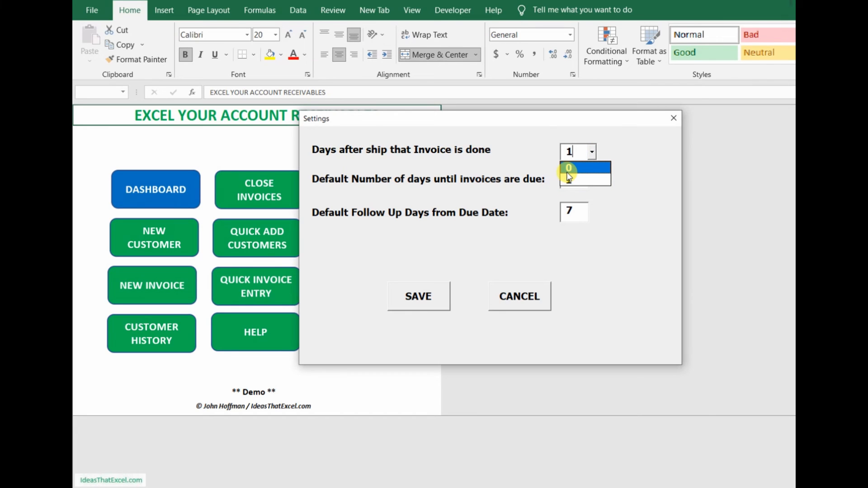
{"action": "left_click", "coordinate": [532, 156]}
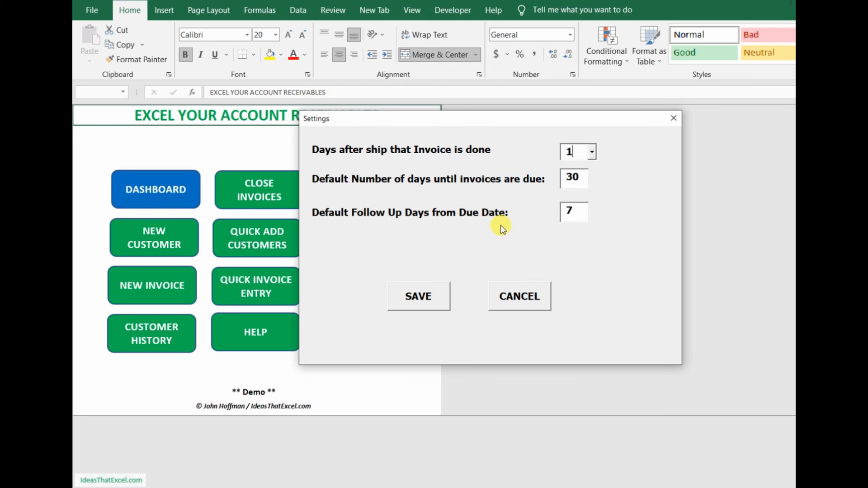
Step: Try a default follow-up of -2 days from the due date
{"action": "left_click", "coordinate": [570, 212]}
{"action": "double_click", "coordinate": [562, 216]}
{"action": "left_click", "coordinate": [574, 211]}
{"action": "double_click", "coordinate": [578, 211]}
{"action": "type", "text": "-2"}
Step: Set the default follow-up days from the due date to 7 and save the settings
{"action": "key", "text": "BackSpace"}
{"action": "key", "text": "BackSpace"}
{"action": "type", "text": "7"}
{"action": "left_click", "coordinate": [416, 311]}
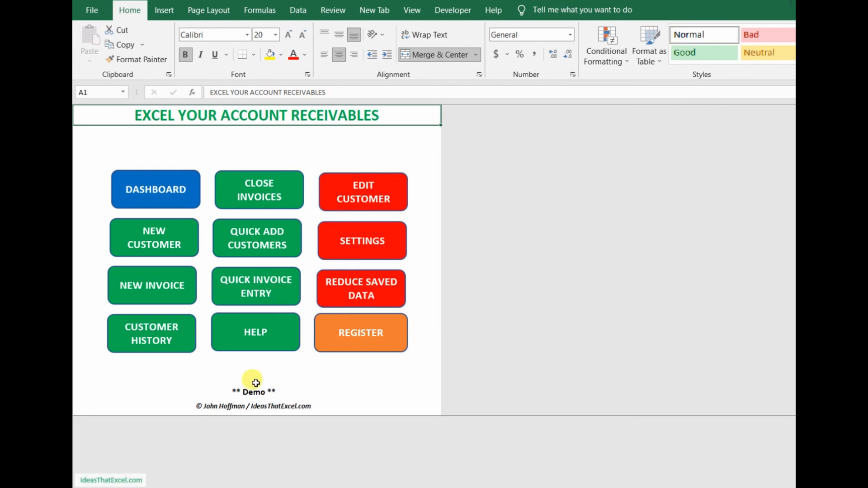